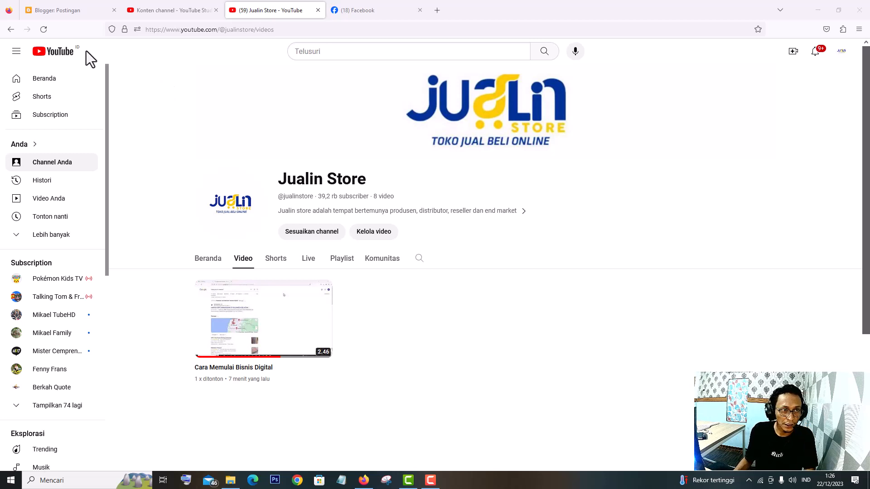
# Go to the Blogger posts list and view the published "Jual Vortis Di Bone" article.
pyautogui.click(80, 14)
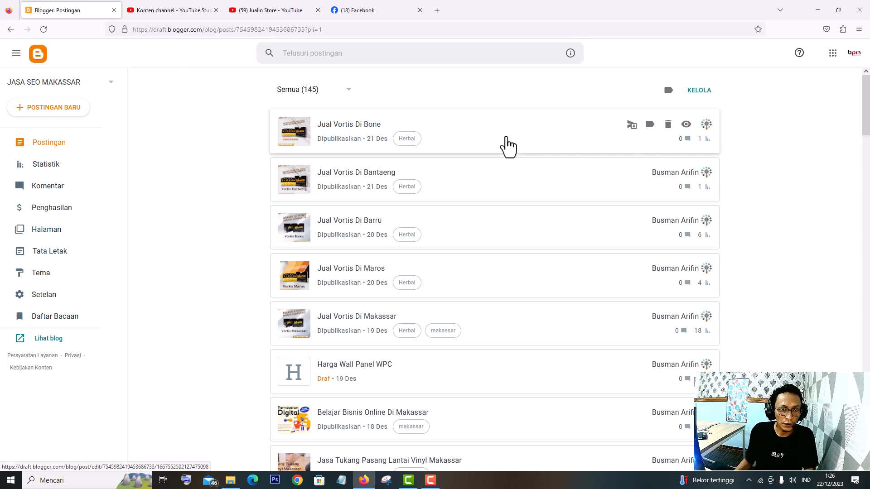
pyautogui.click(685, 125)
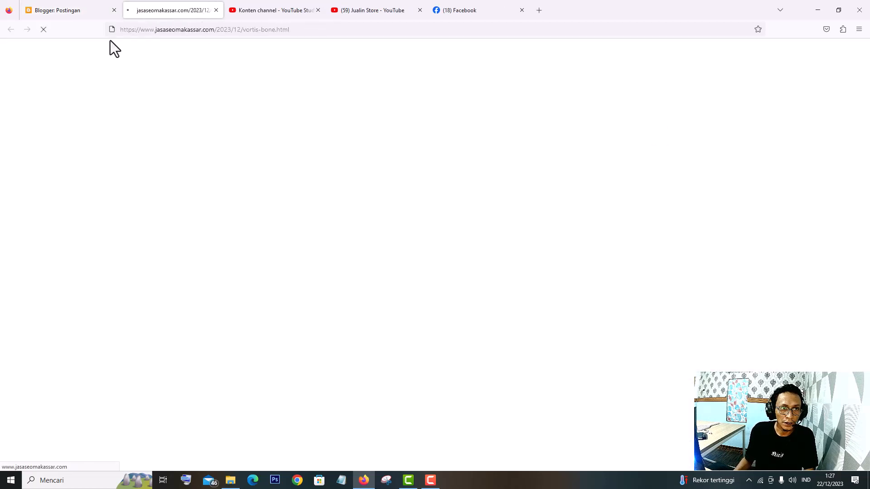
pyautogui.click(68, 11)
pyautogui.click(149, 11)
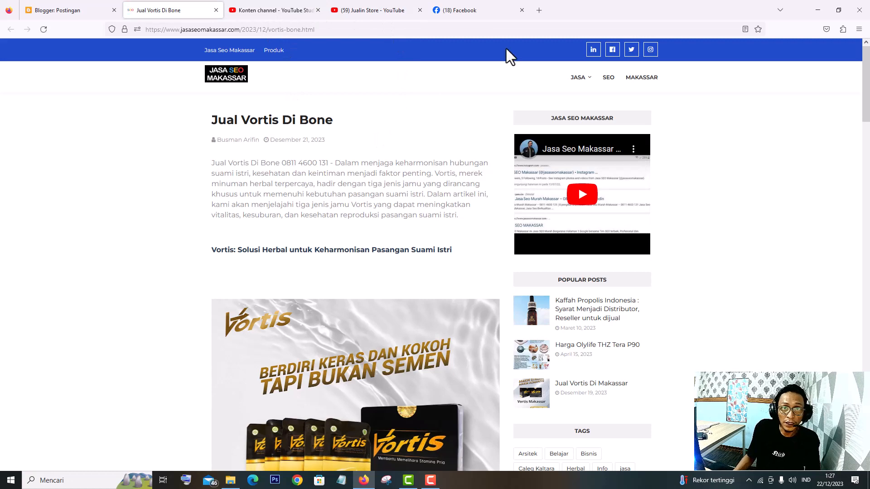
# Search Google for "jual vortis di bone" in a new browser tab.
pyautogui.click(538, 11)
pyautogui.click(527, 28)
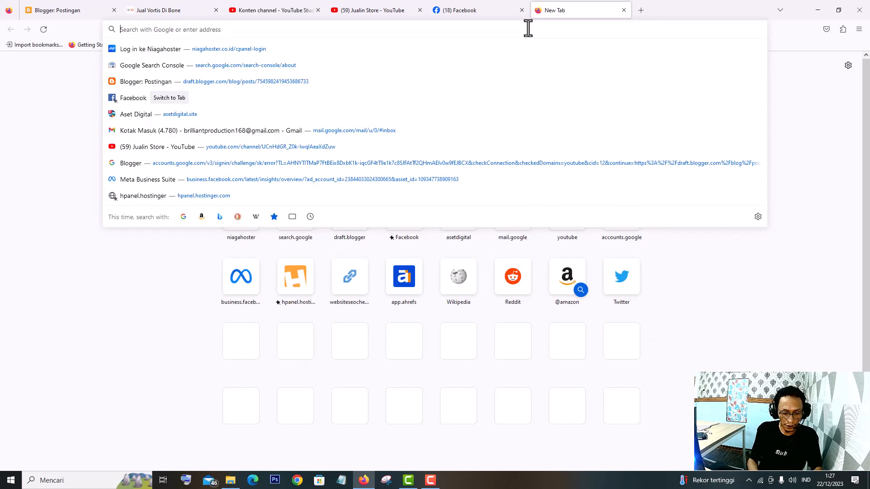
pyautogui.write('ju')
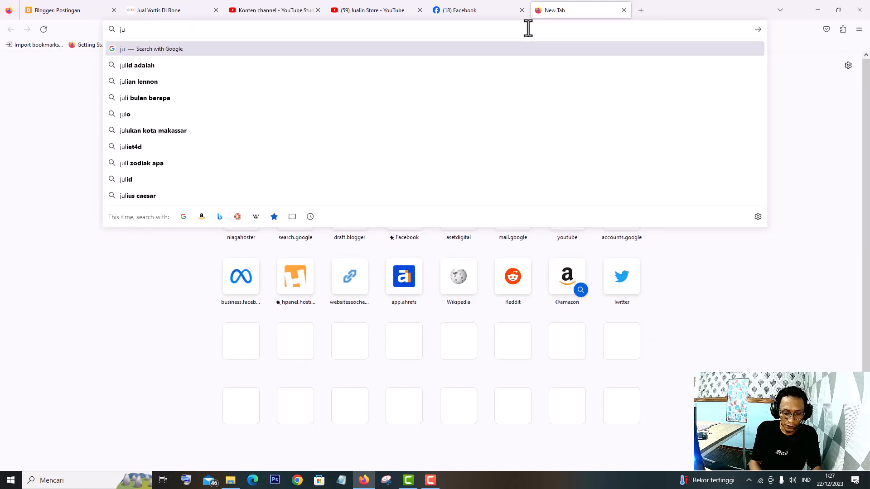
pyautogui.write('al vortis')
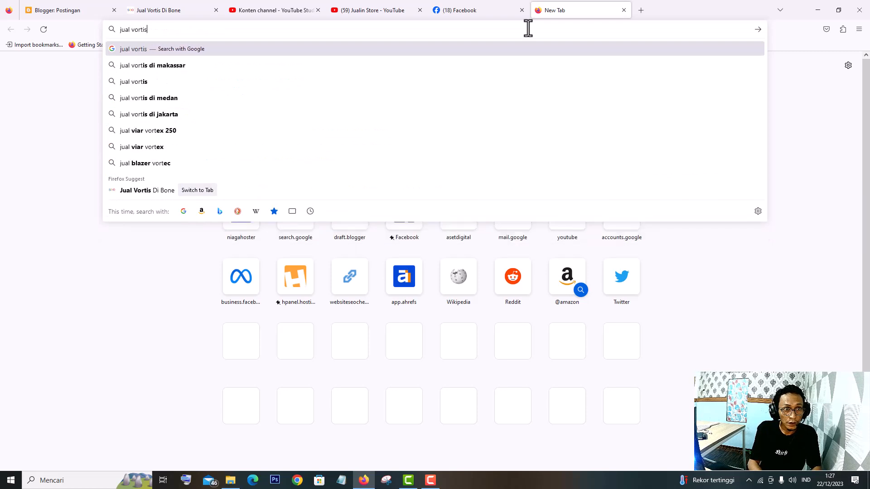
pyautogui.write(' di bone')
pyautogui.press('Return')
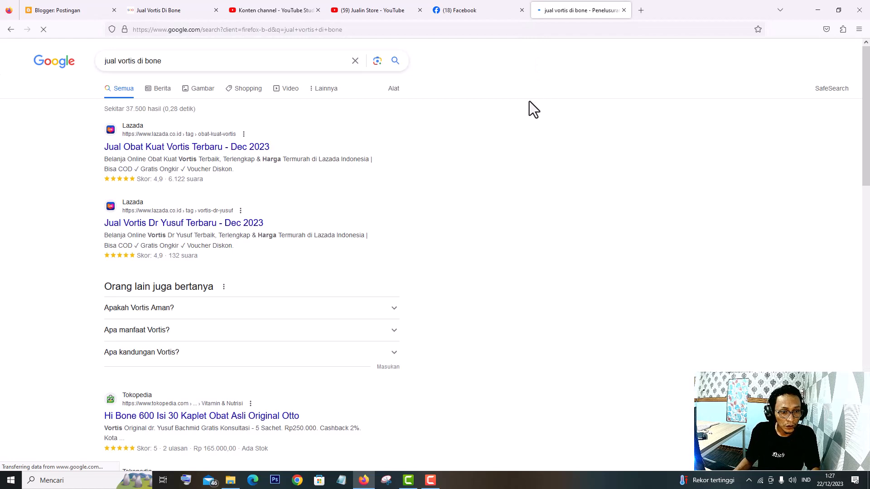
# Look through the "jual vortis di bone" search results and block Google's location access request.
pyautogui.scroll(-10, 522, 119)
pyautogui.scroll(-6, 522, 119)
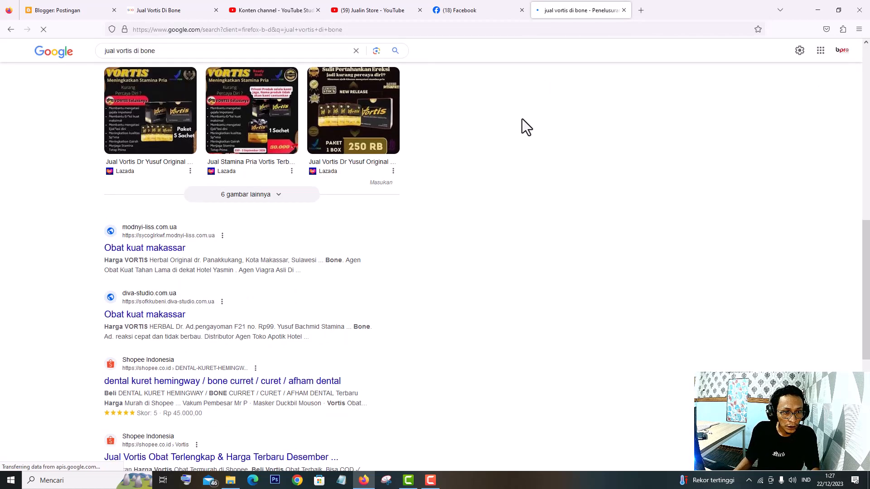
pyautogui.scroll(-2, 521, 118)
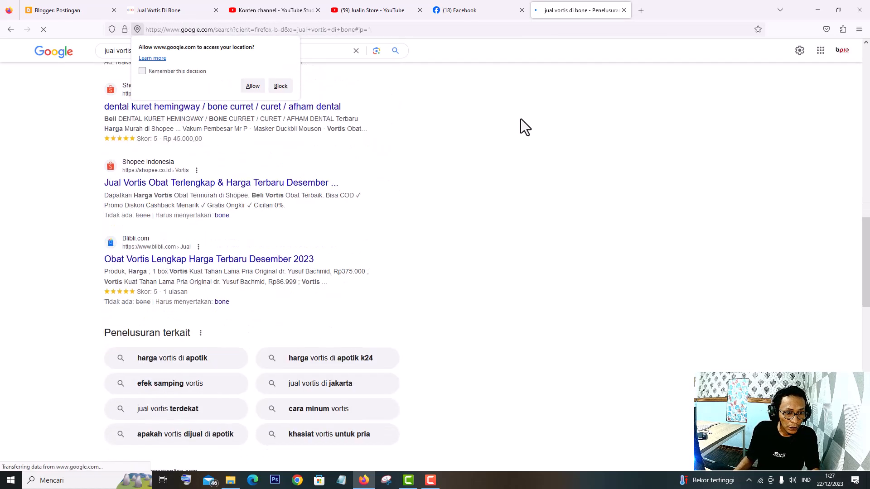
pyautogui.click(288, 88)
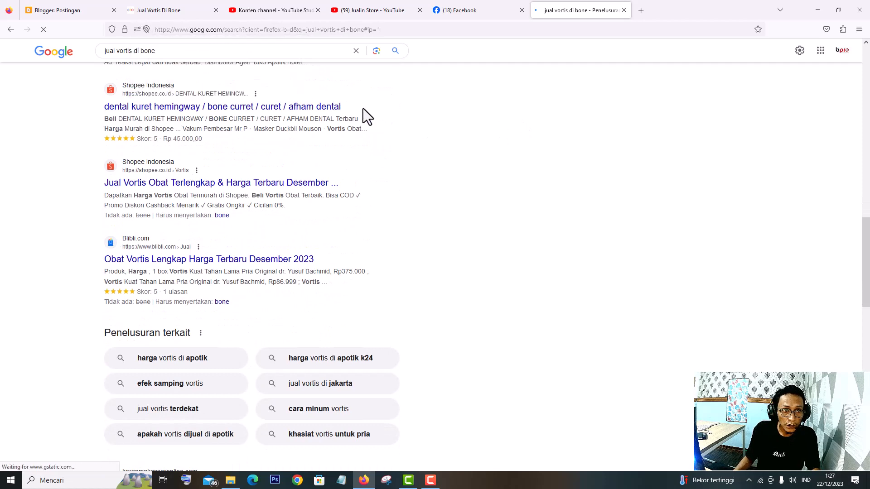
pyautogui.scroll(8, 180, 89)
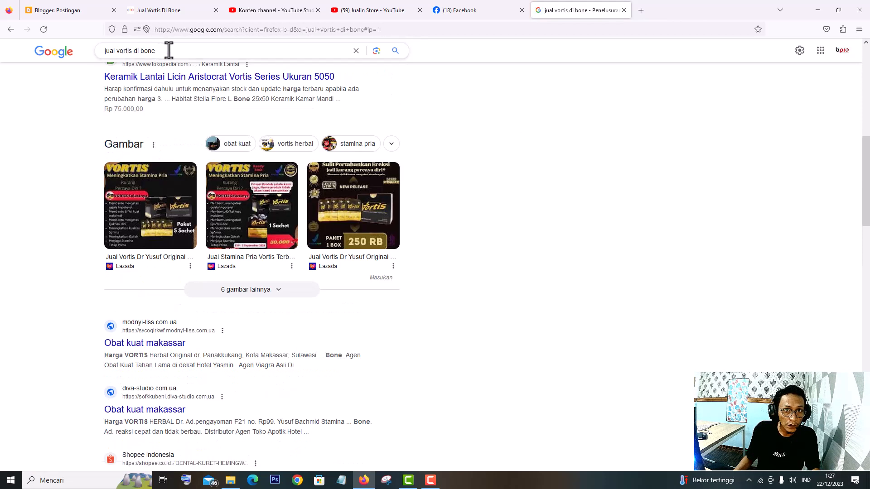
# Replace the Google query with the earlier search "vortis barru".
pyautogui.click(168, 50)
pyautogui.moveTo(169, 50); pyautogui.dragTo(91, 51)
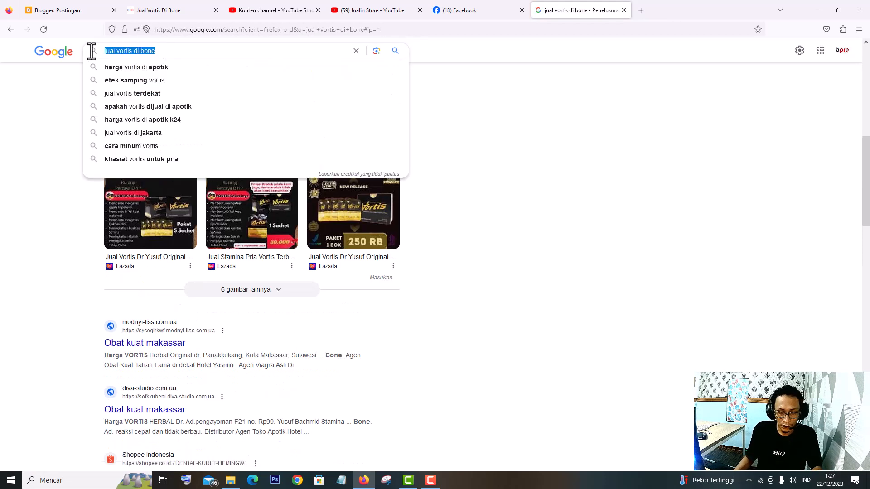
pyautogui.press('BackSpace')
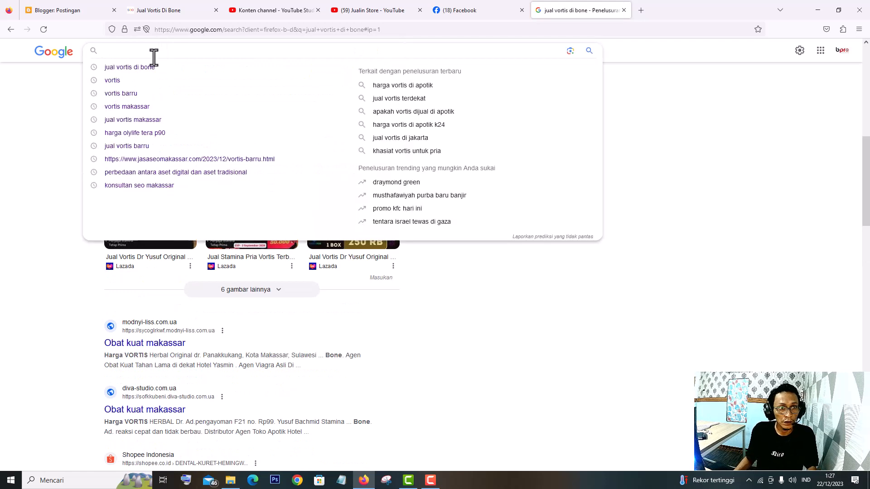
pyautogui.click(129, 94)
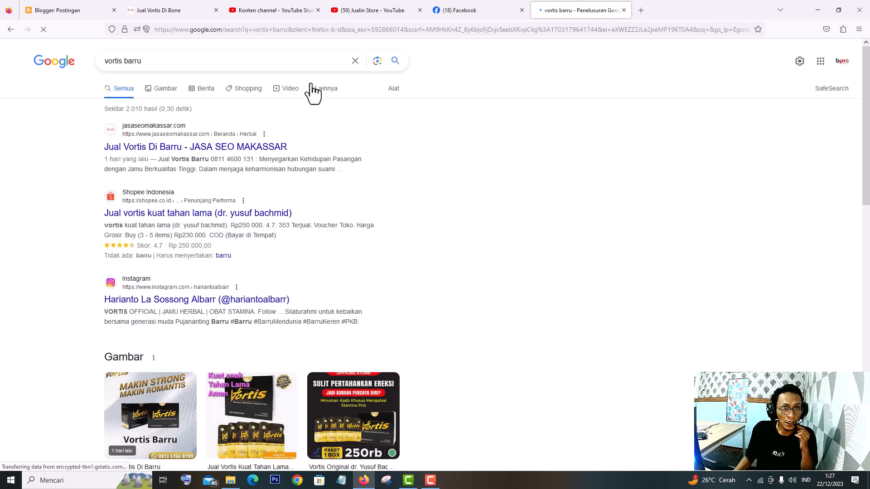
# Change the place name in the Google query to search for "vortis maros".
pyautogui.click(125, 62)
pyautogui.doubleClick(143, 61)
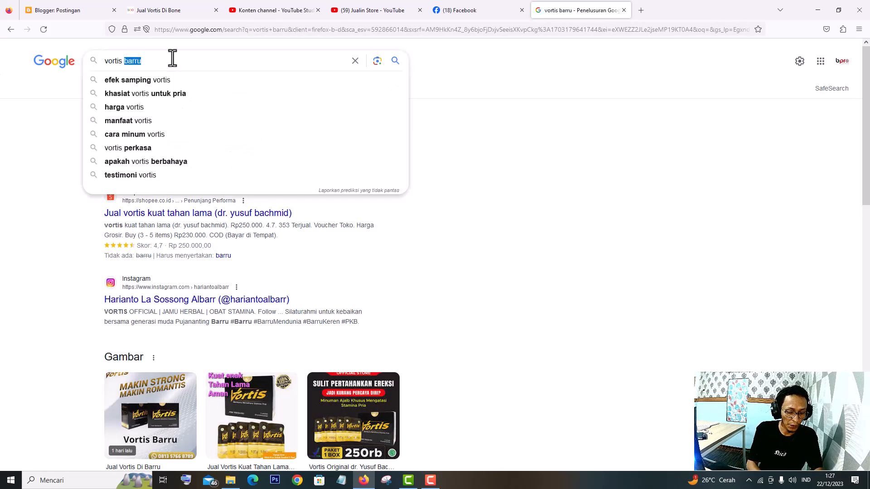
pyautogui.write('maros')
pyautogui.press('Return')
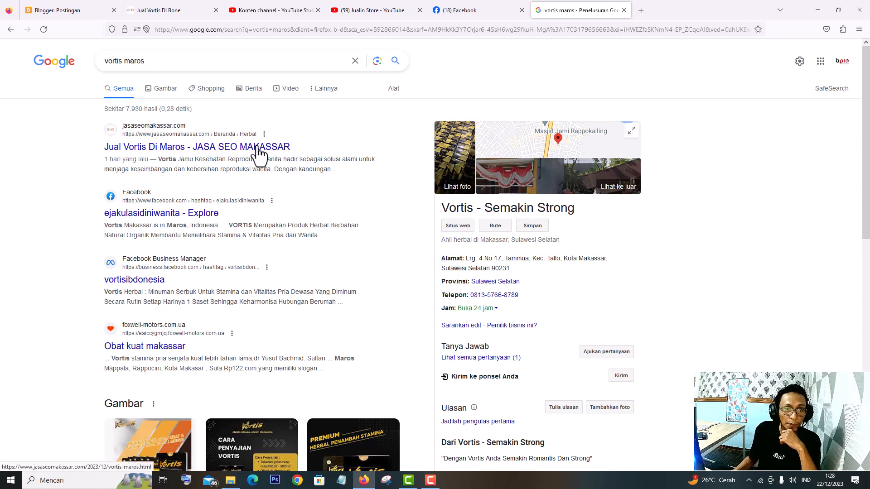
# Return to the Blogger posts list and open the "Jual Vortis Di Barru" post in the editor.
pyautogui.click(74, 17)
pyautogui.click(485, 137)
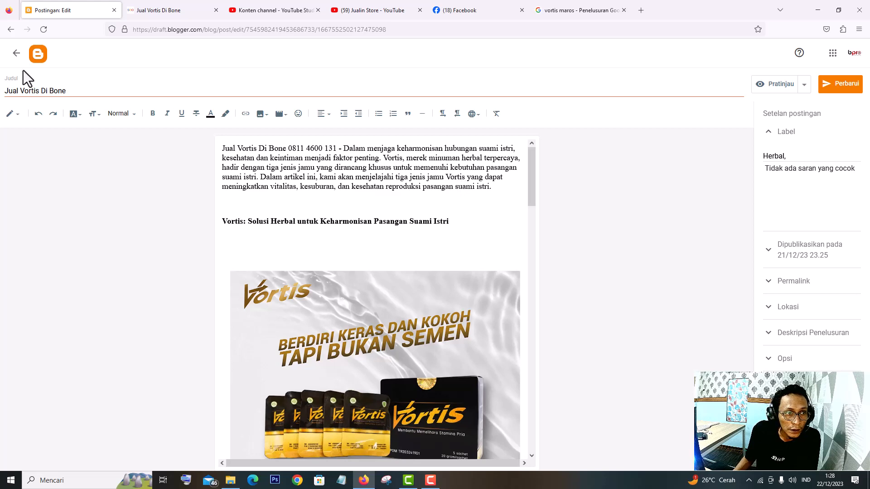
pyautogui.click(17, 53)
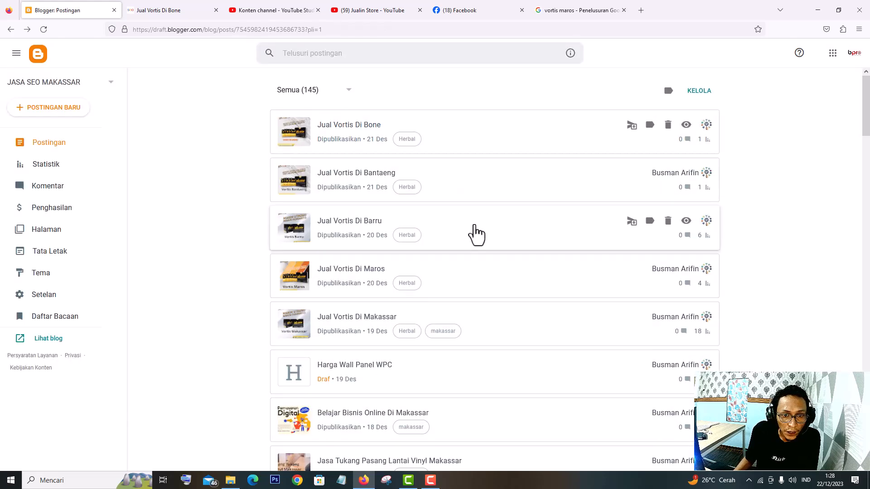
pyautogui.click(472, 232)
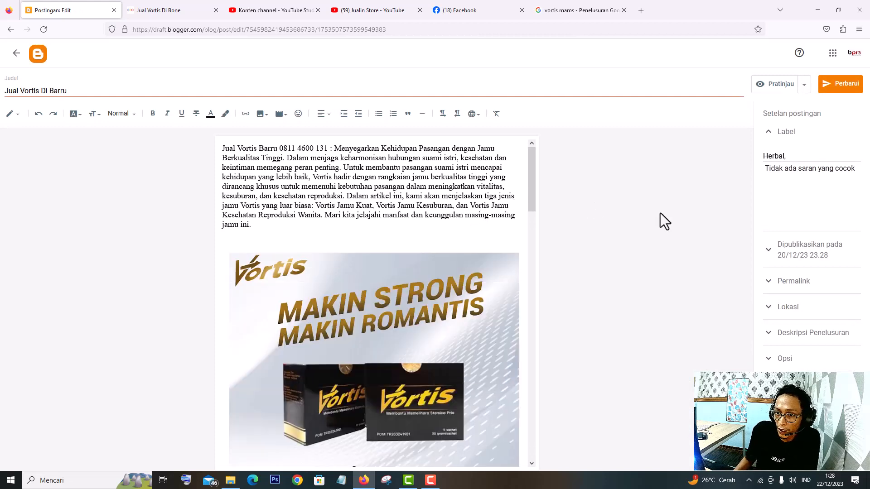
# Highlight the keywords "Vortis" and "Barru" in the post title.
pyautogui.tripleClick(28, 91)
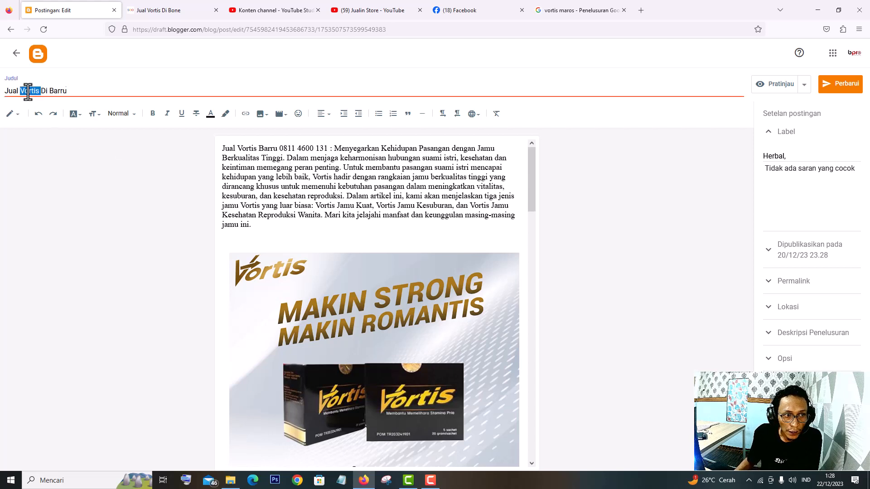
pyautogui.click(73, 91)
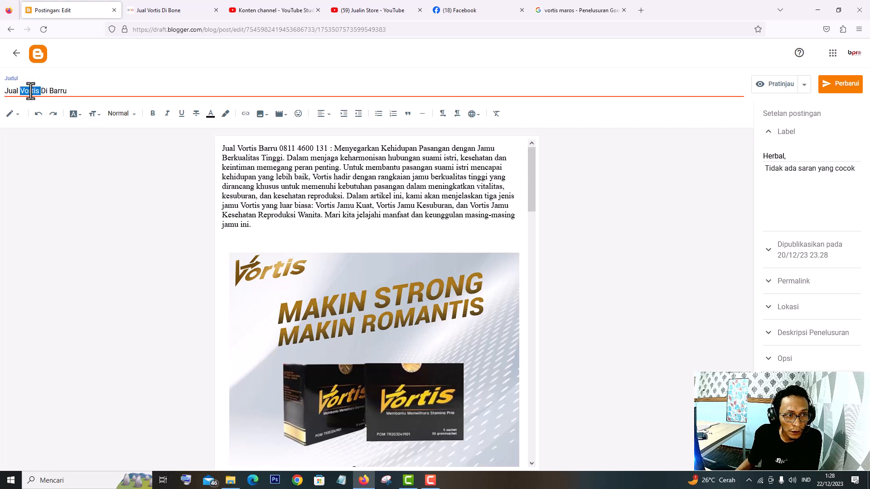
pyautogui.click(50, 90)
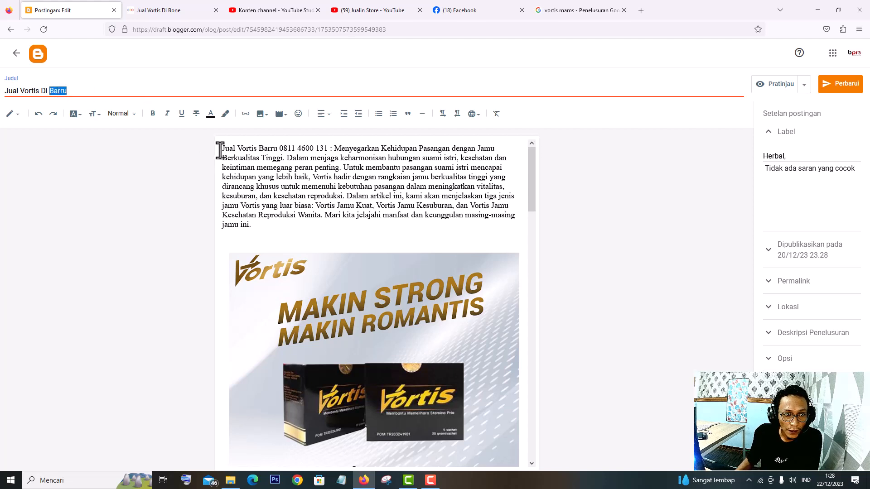
# Compare the keyword phrase "Vortis Barru" at the start of the opening paragraph with the post title by highlighting both.
pyautogui.moveTo(237, 149); pyautogui.dragTo(277, 148)
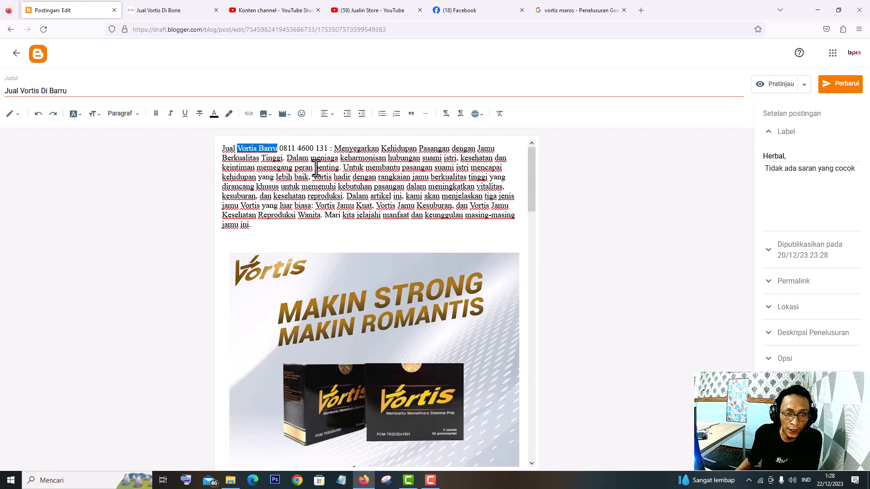
pyautogui.click(387, 195)
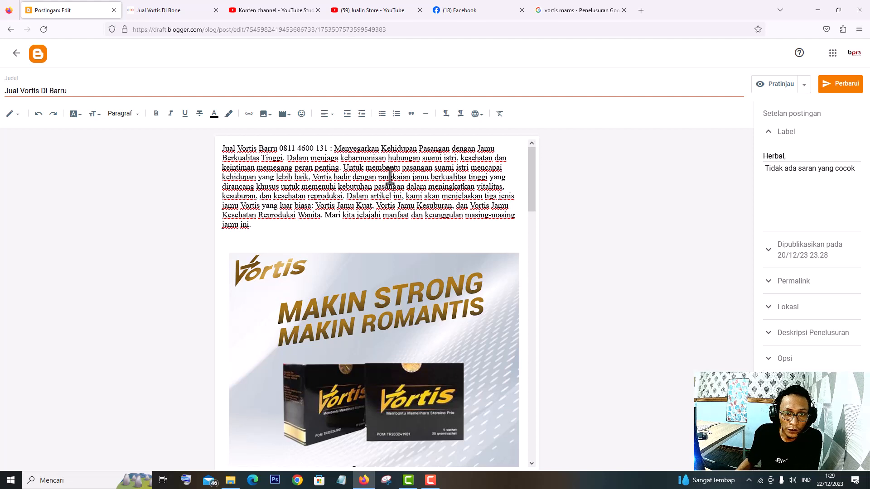
pyautogui.click(410, 147)
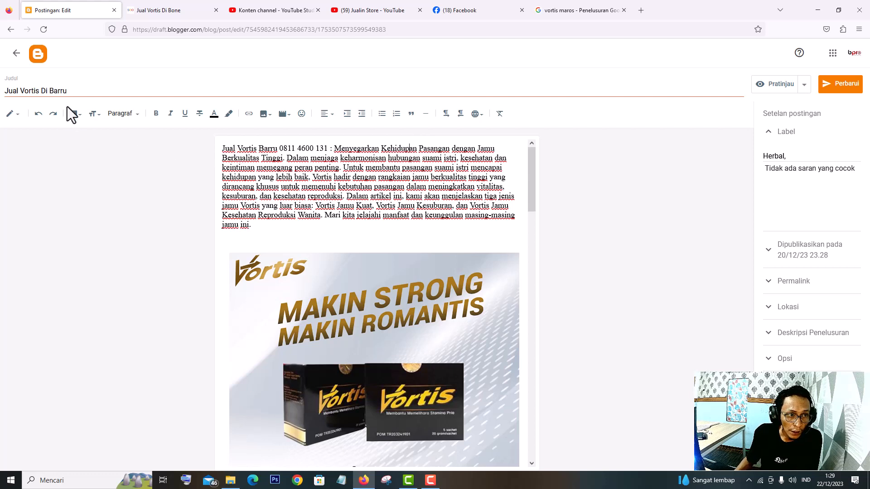
pyautogui.moveTo(67, 91); pyautogui.dragTo(18, 86)
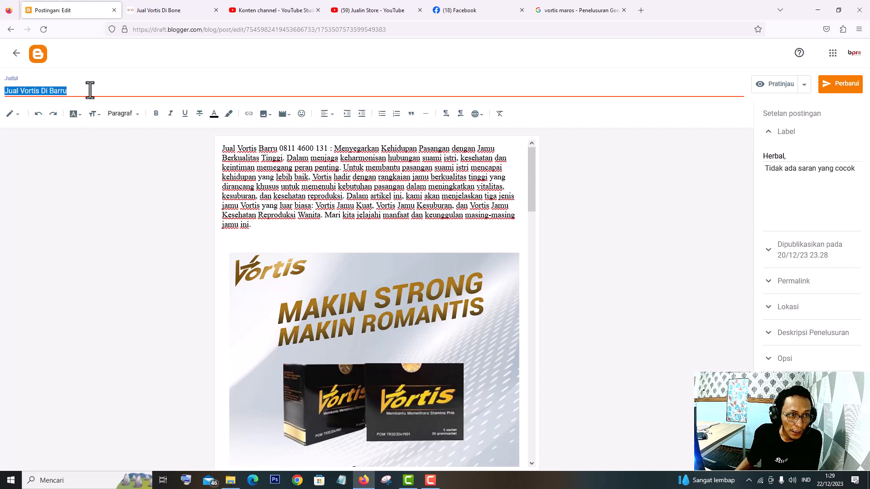
pyautogui.click(281, 171)
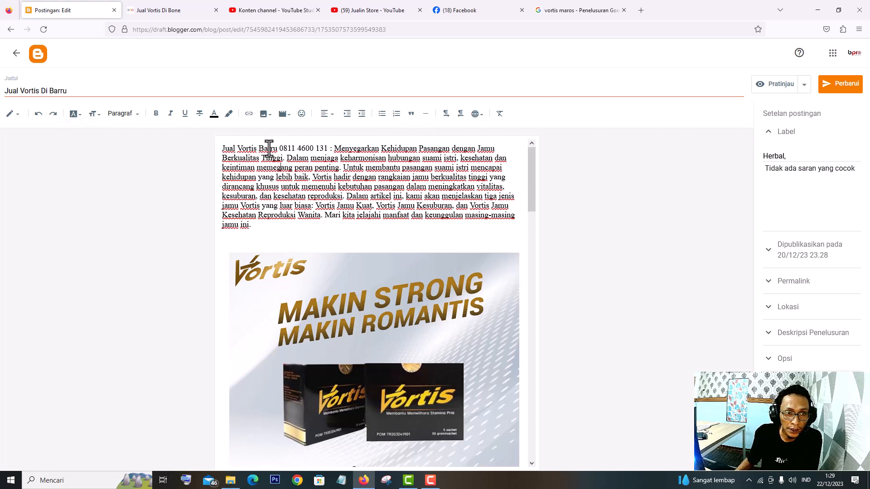
pyautogui.moveTo(237, 148); pyautogui.dragTo(277, 149)
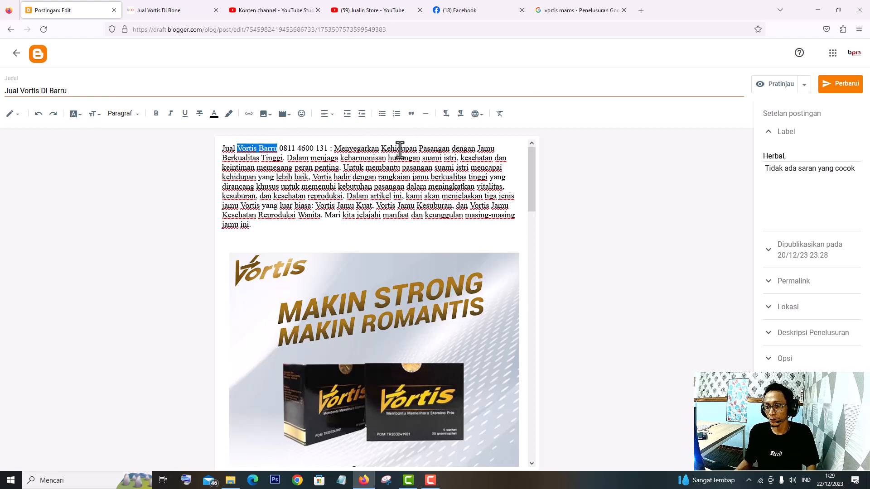
pyautogui.click(298, 187)
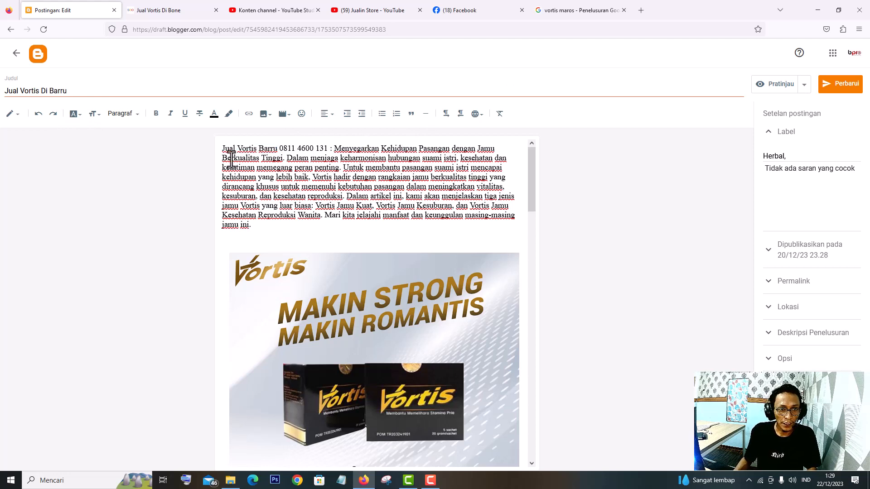
# Highlight the article's opening sentences and examine the matching search description in the post settings.
pyautogui.moveTo(222, 149); pyautogui.dragTo(350, 167)
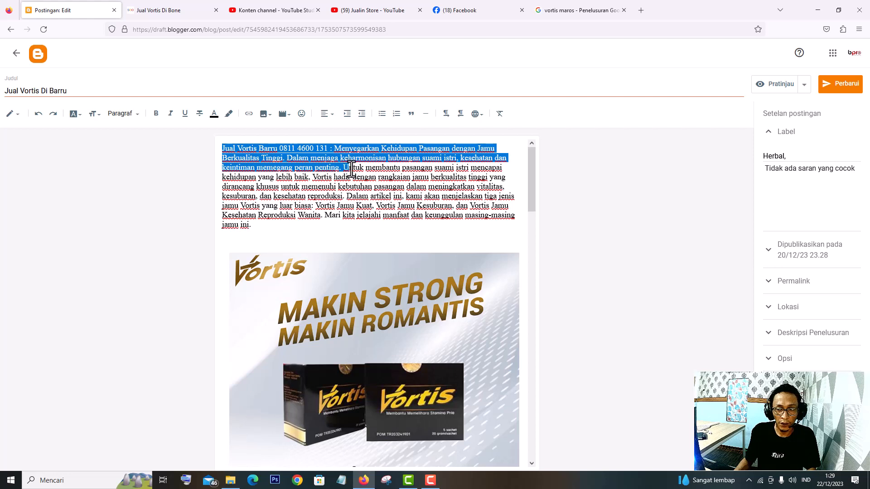
pyautogui.click(822, 338)
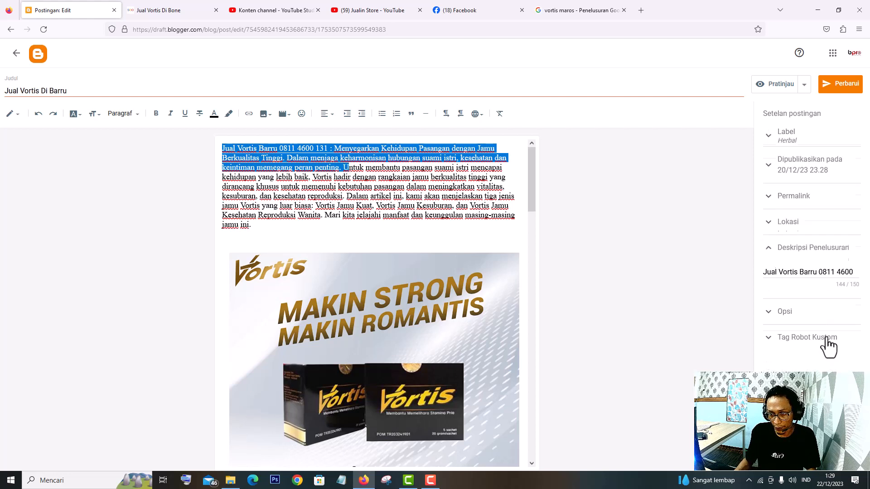
pyautogui.click(824, 278)
pyautogui.moveTo(855, 300)
pyautogui.mouseDown()
pyautogui.moveTo(859, 311)
pyautogui.moveTo(856, 294)
pyautogui.mouseUp()
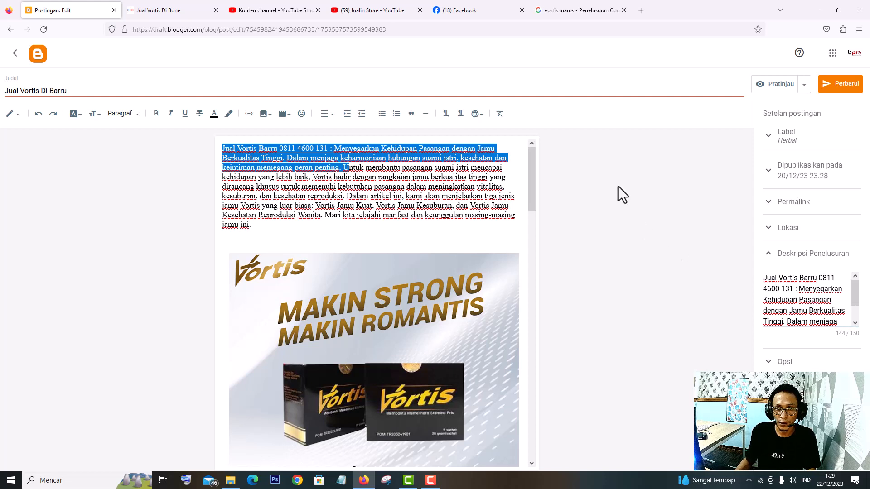
# Check the post's location setting and display its permalink.
pyautogui.click(780, 232)
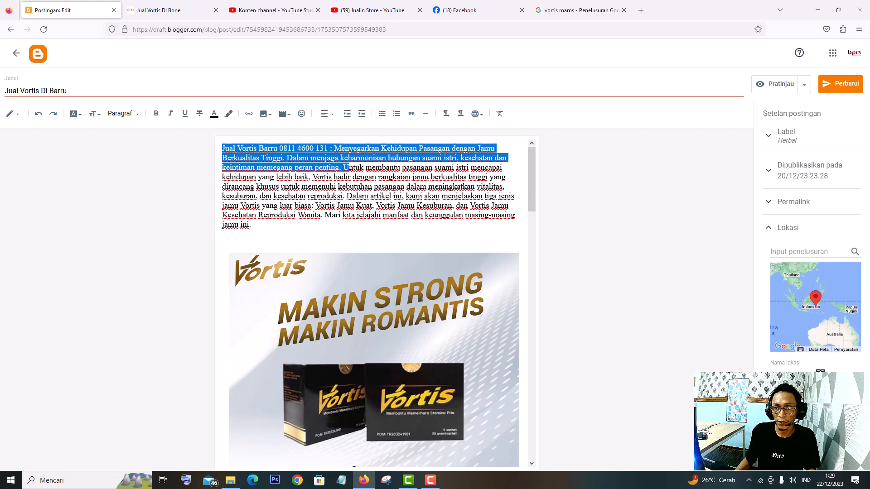
pyautogui.click(776, 232)
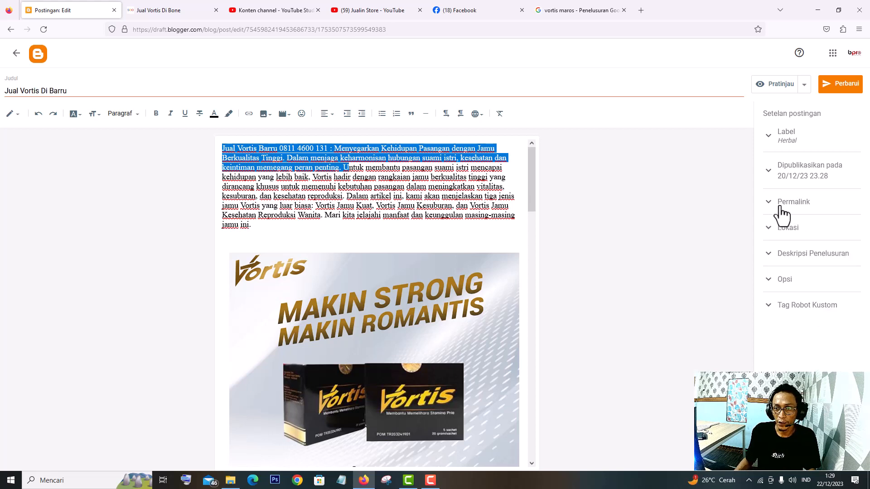
pyautogui.click(786, 205)
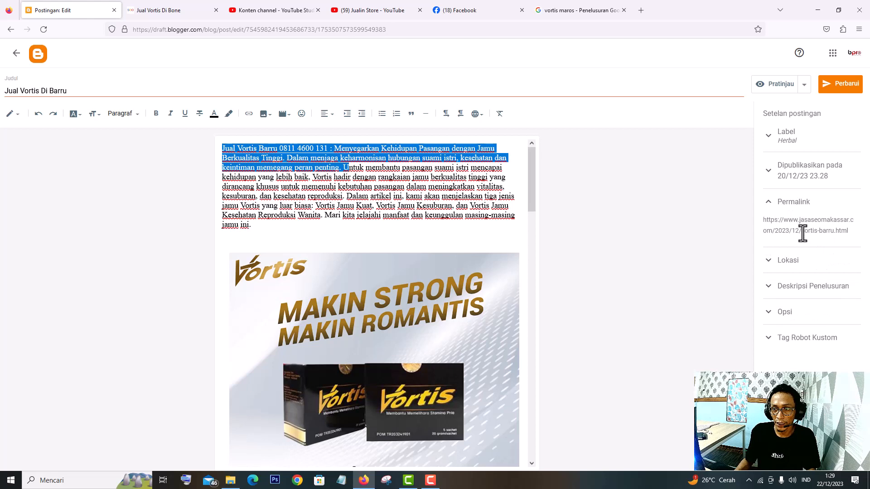
# Highlight the "vortis-barru" keyword and the date portion of the permalink, and collapse the permalink setting.
pyautogui.moveTo(802, 232); pyautogui.dragTo(834, 236)
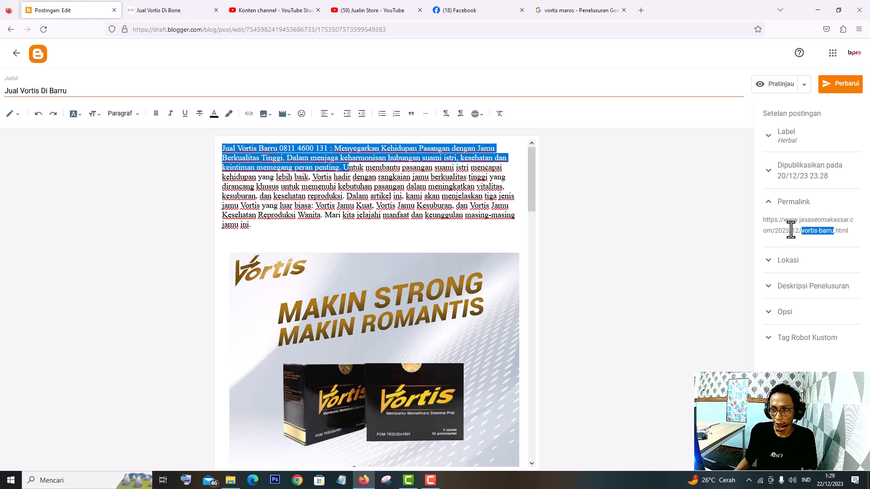
pyautogui.moveTo(774, 231); pyautogui.dragTo(796, 234)
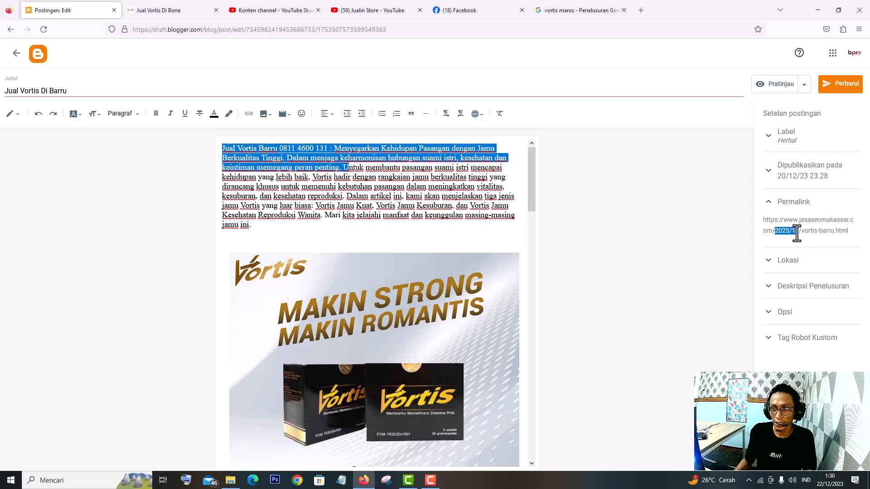
pyautogui.click(774, 207)
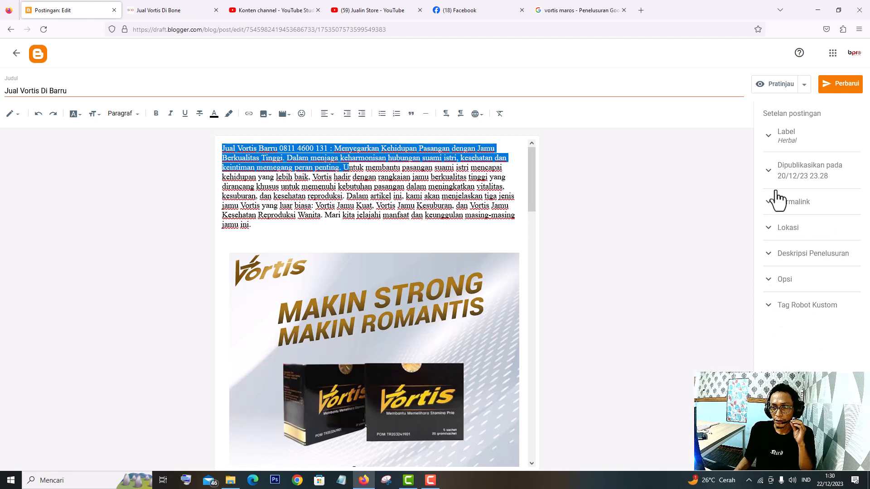
# Check the label assigned to the post, collapse the label setting, and clear the highlighting in the opening paragraph.
pyautogui.click(780, 144)
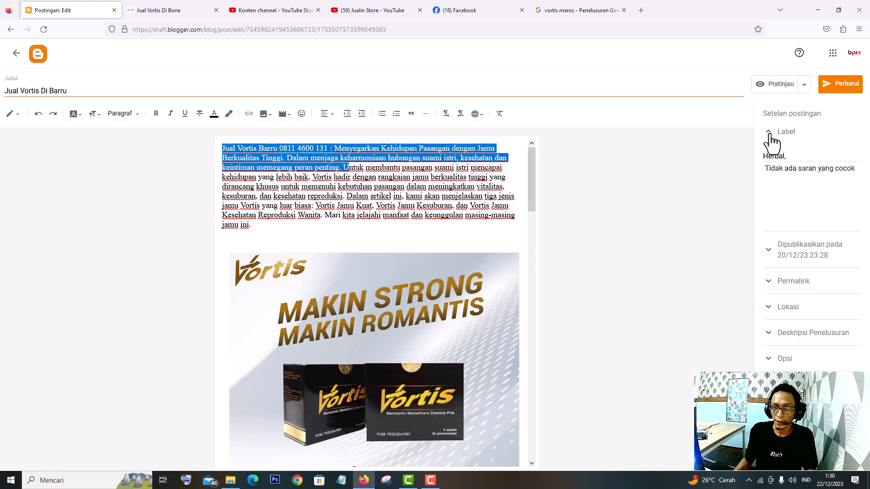
pyautogui.click(772, 142)
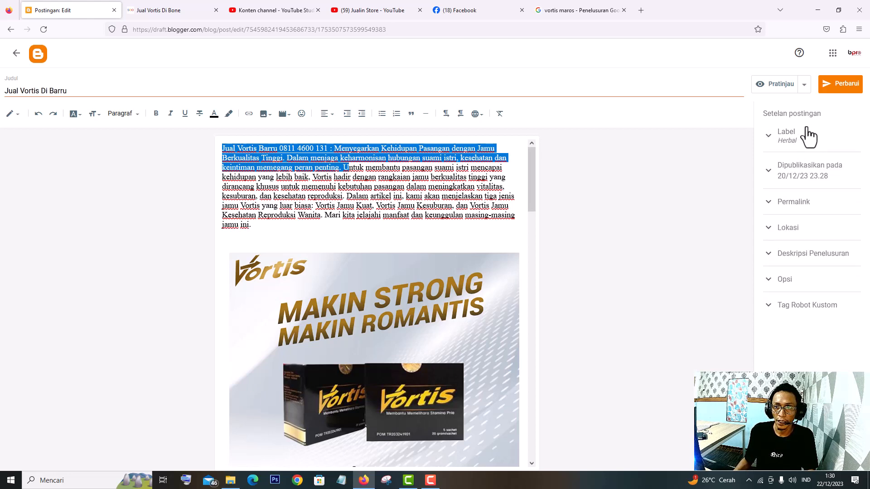
pyautogui.click(454, 183)
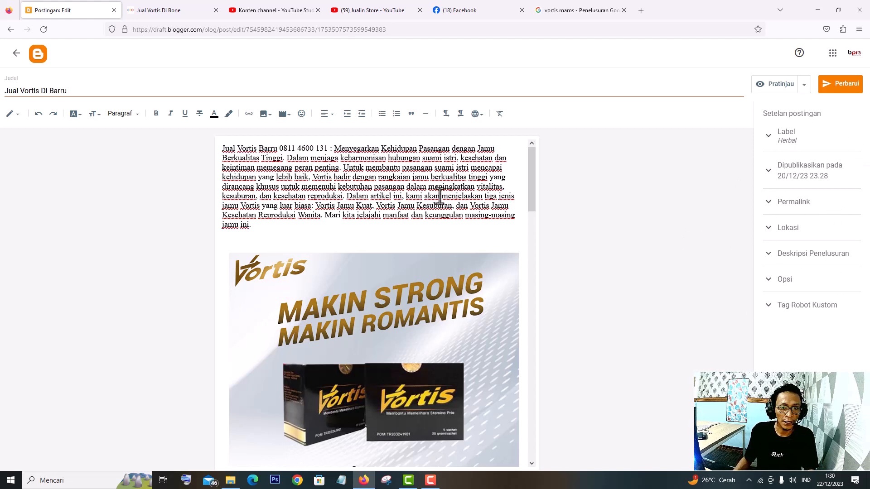
# Examine which paragraph style the first "Vortis Jamu Kuat" heading below the product image uses, without changing it.
pyautogui.scroll(-5, 440, 196)
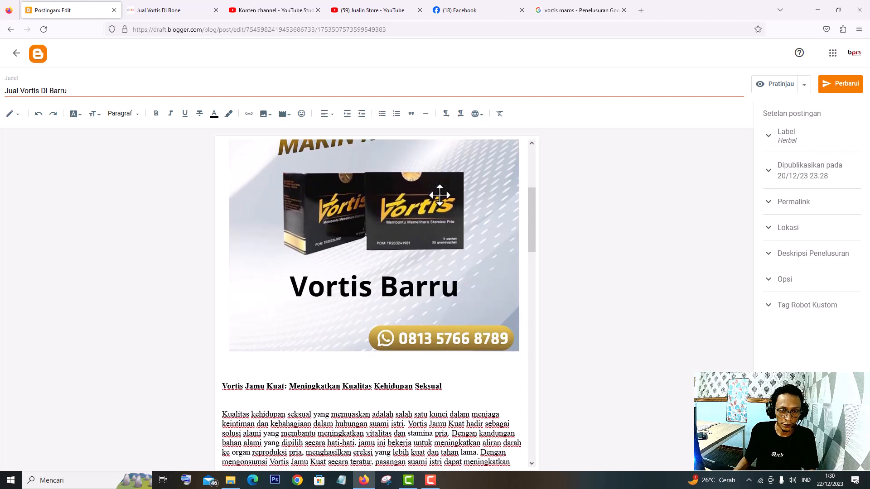
pyautogui.scroll(-2, 439, 196)
pyautogui.scroll(5, 439, 195)
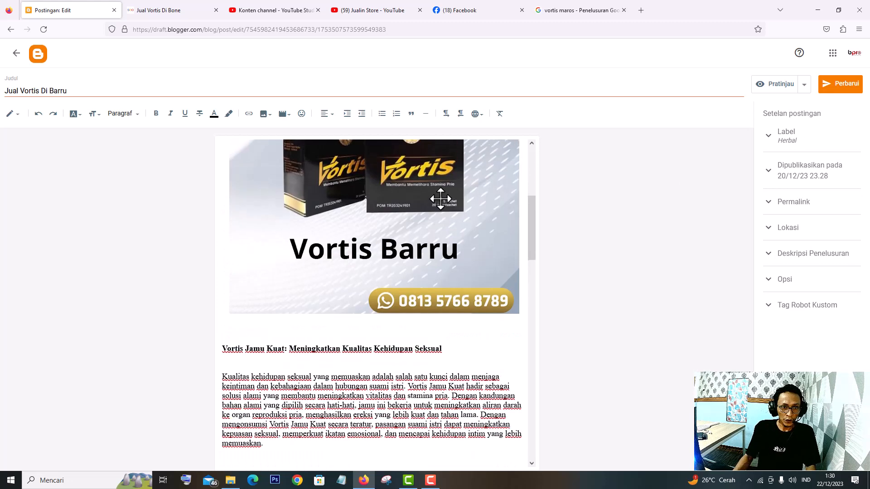
pyautogui.scroll(-5, 441, 202)
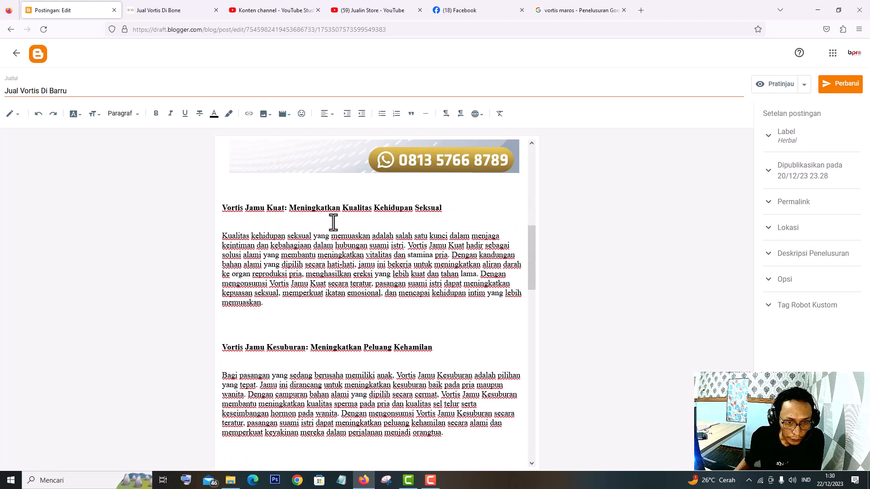
pyautogui.click(334, 214)
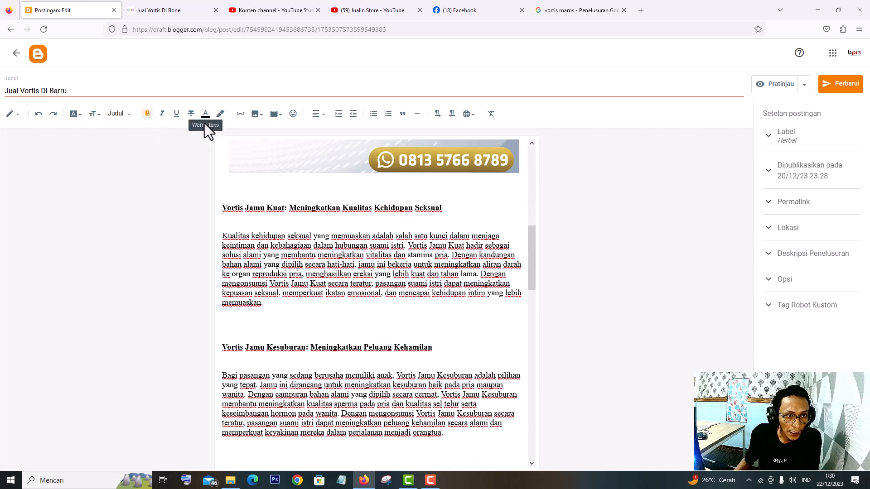
pyautogui.click(122, 115)
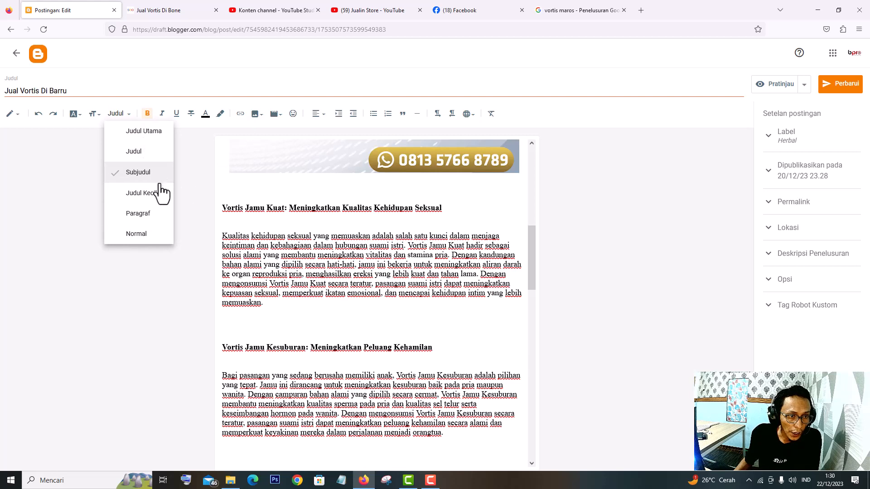
pyautogui.click(372, 262)
# Compare the paragraph styles of the "Vortis Jamu Kuat" and "Vortis Jamu Kesehatan Reproduksi Wanita" headings with the body text.
pyautogui.scroll(3, 408, 267)
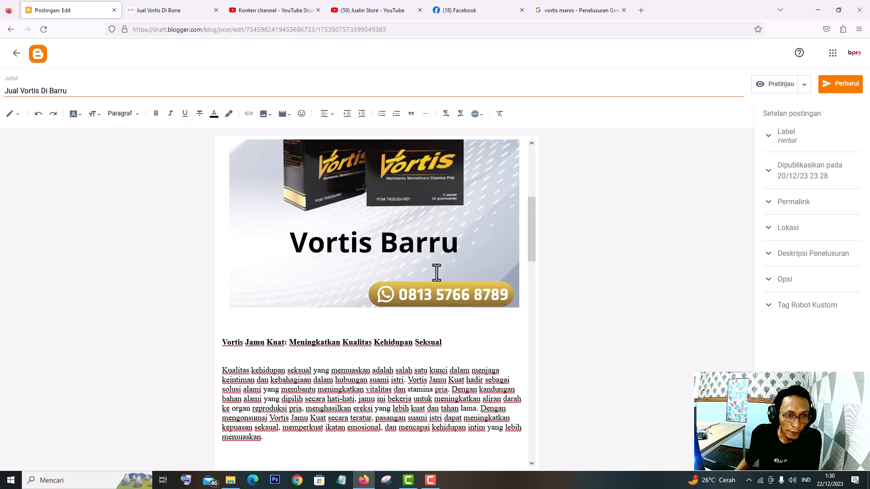
pyautogui.scroll(5, 437, 272)
pyautogui.scroll(-9, 436, 273)
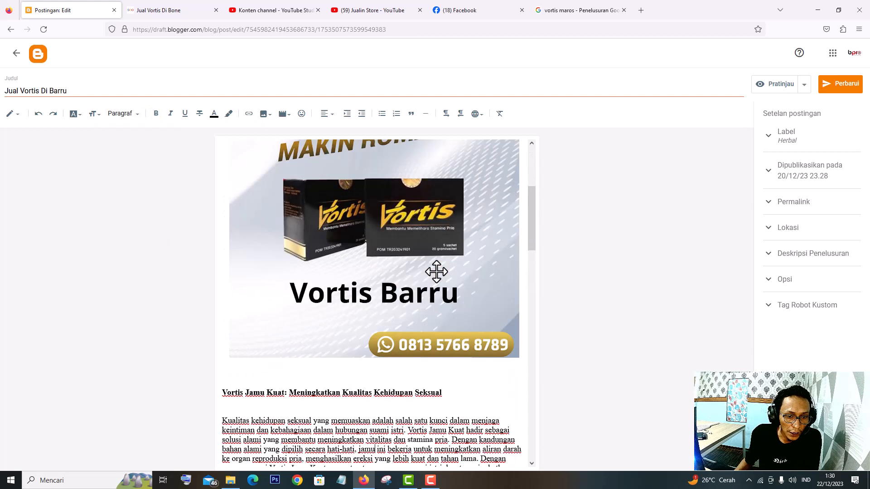
pyautogui.click(276, 166)
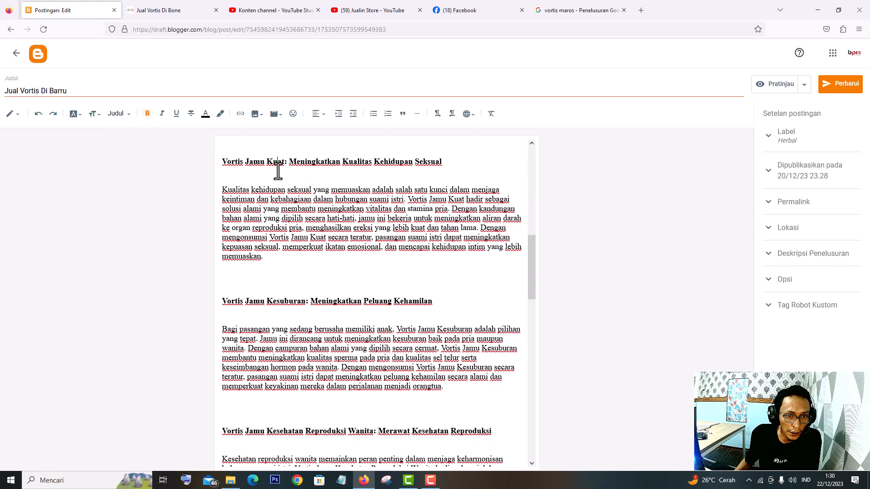
pyautogui.scroll(-2, 302, 322)
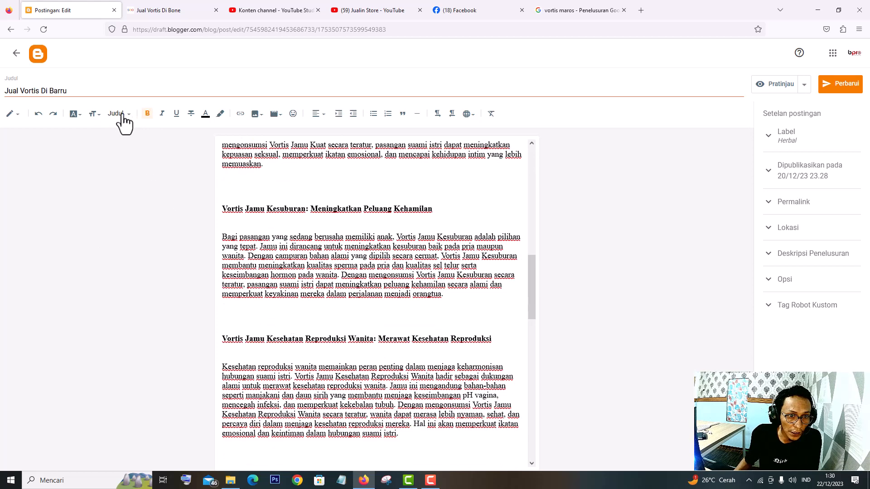
pyautogui.click(263, 244)
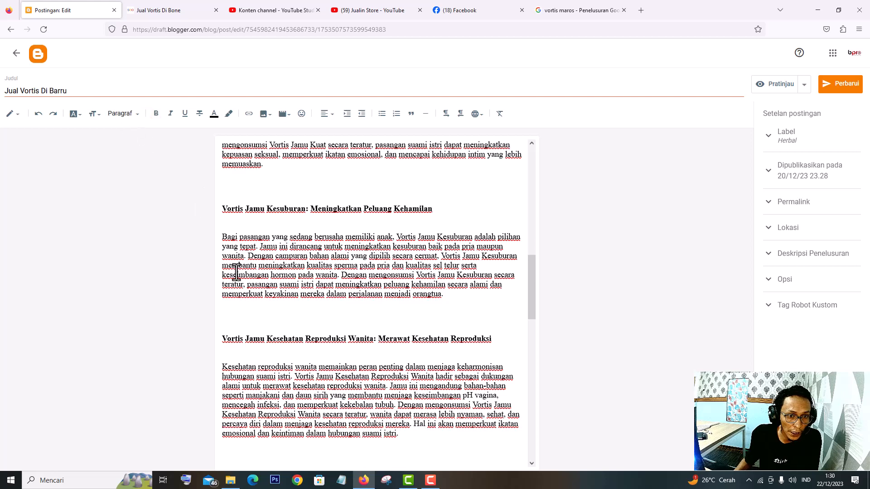
pyautogui.click(317, 339)
pyautogui.scroll(-6, 346, 331)
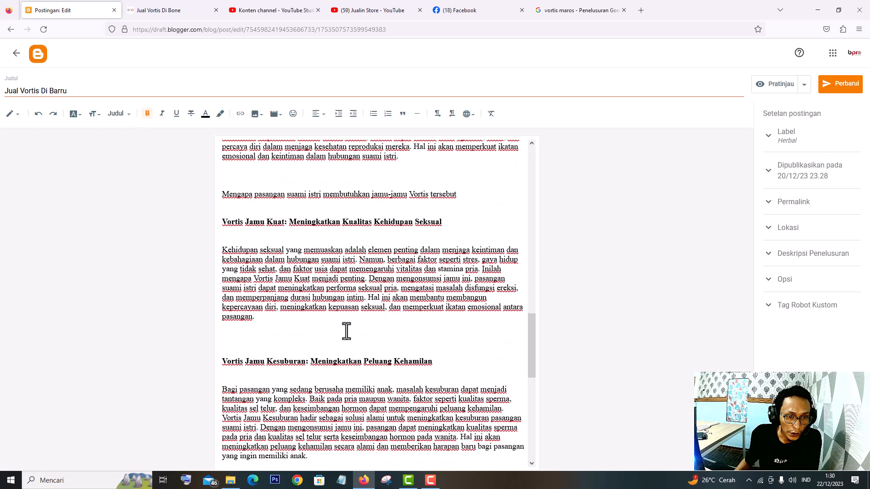
# Format the line "Mengapa pasangan suami istri membutuhkan jamu-jamu Vortis tersebut" with the Judul heading style.
pyautogui.click(331, 194)
pyautogui.scroll(-6, 408, 278)
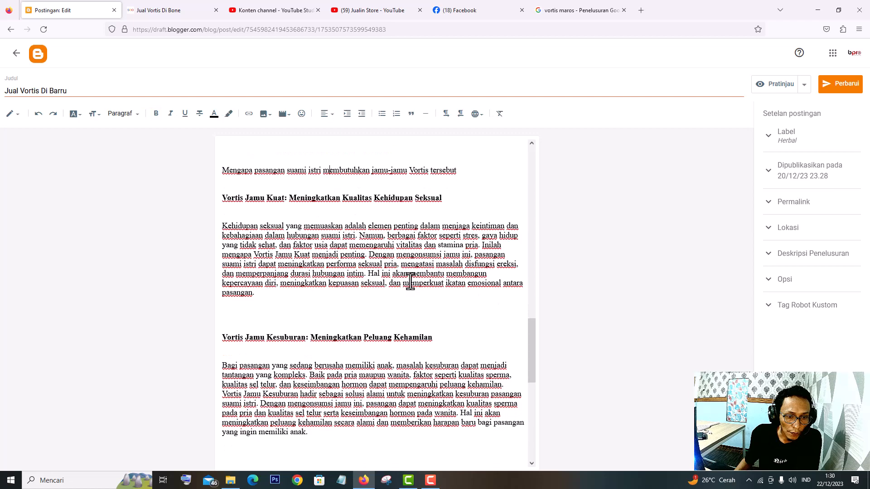
pyautogui.scroll(5, 383, 278)
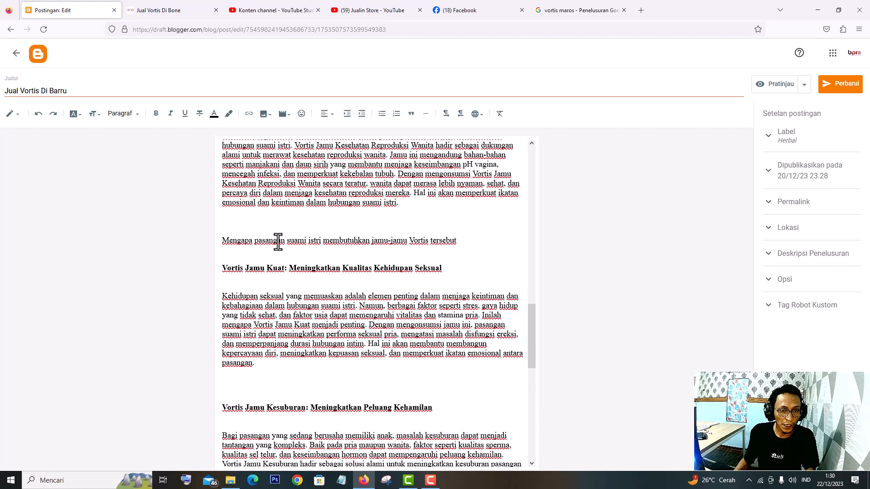
pyautogui.click(134, 119)
pyautogui.click(151, 153)
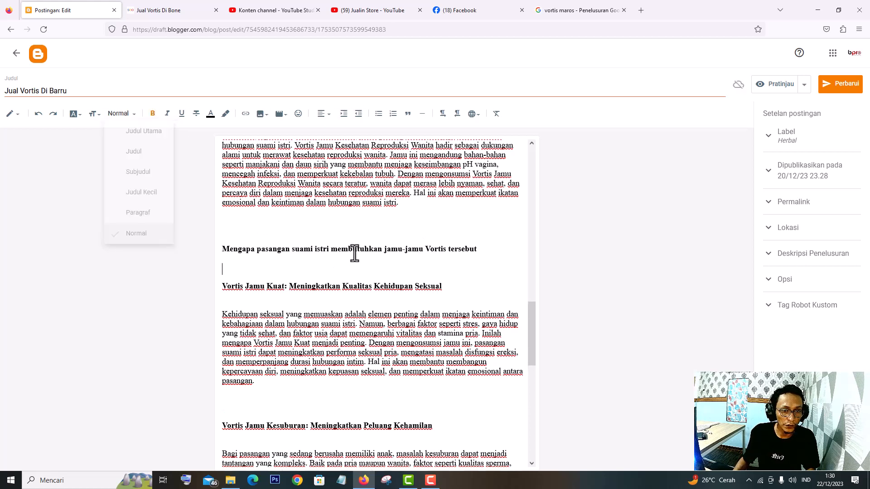
# Set the "Vortis Jamu Kuat" and "Vortis Jamu Kesuburan" headings below the "Mengapa pasangan suami istri" heading to the Subjudul style.
pyautogui.click(288, 281)
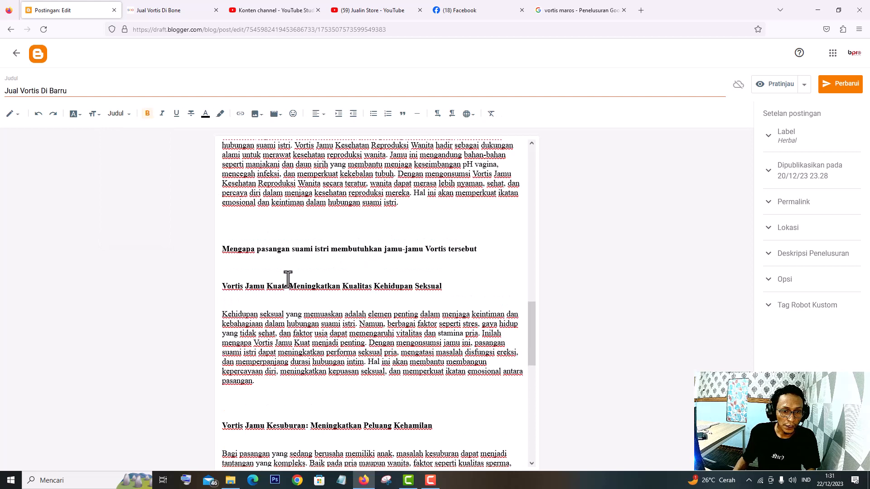
pyautogui.click(121, 115)
pyautogui.click(134, 175)
pyautogui.scroll(-3, 298, 280)
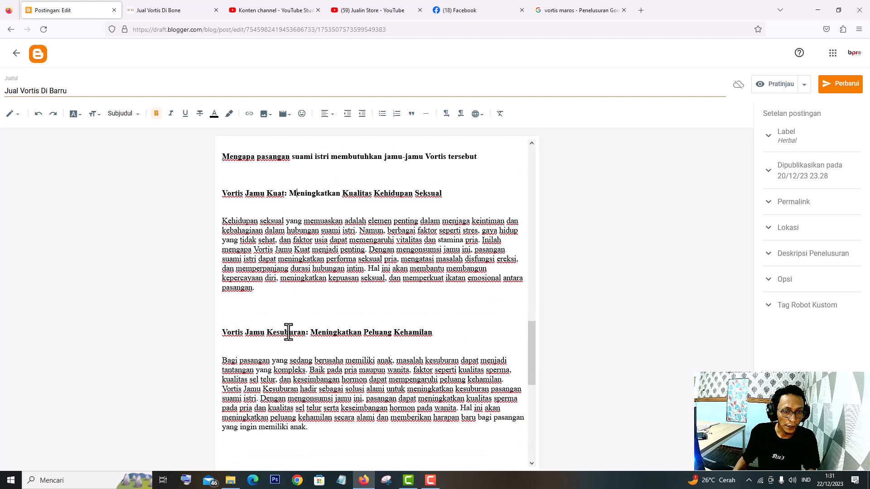
pyautogui.click(120, 114)
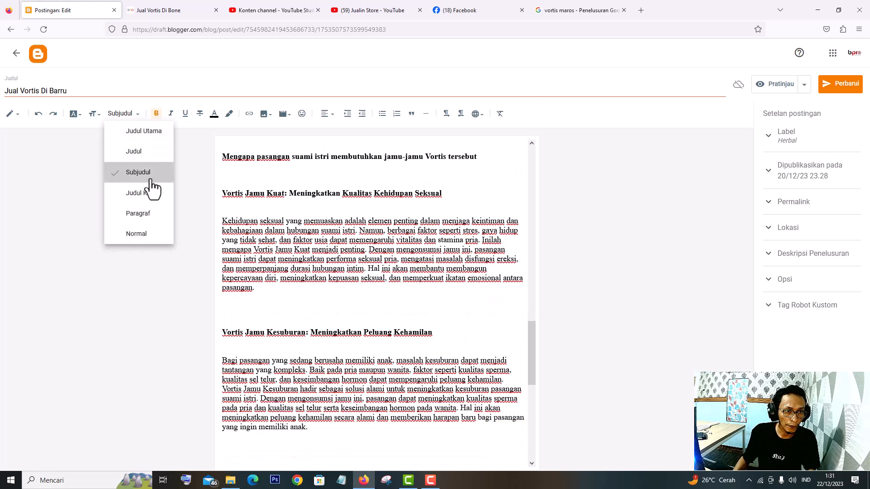
pyautogui.click(152, 185)
# Set the last "Vortis Jamu Kesehatan Reproduksi Wanita" heading, just above "Kesimpulan", to the Subjudul style.
pyautogui.scroll(-6, 285, 236)
pyautogui.click(283, 286)
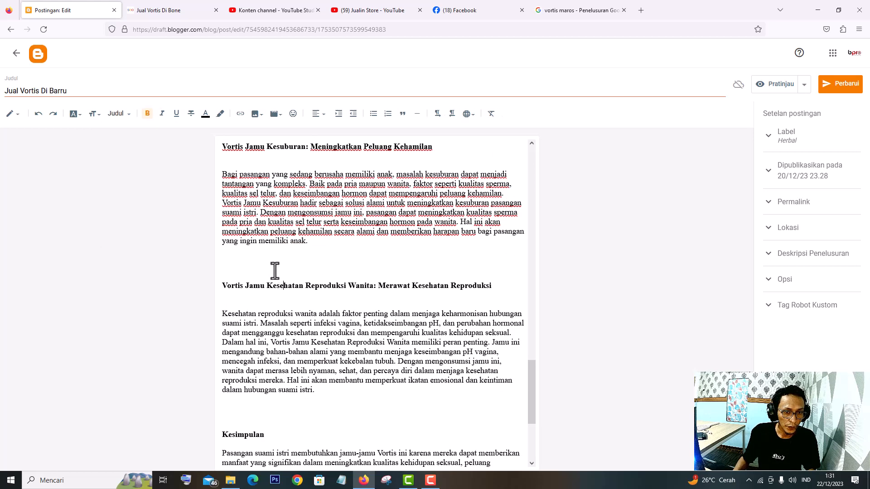
pyautogui.click(122, 114)
pyautogui.click(139, 172)
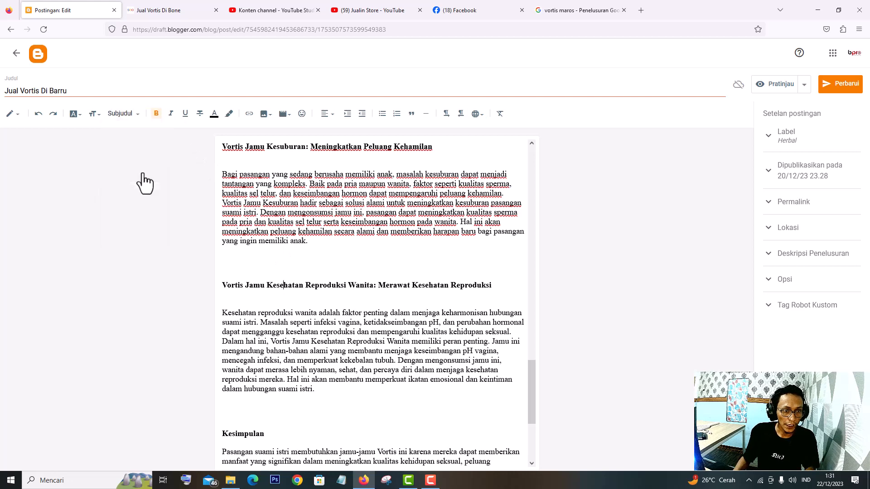
pyautogui.click(367, 233)
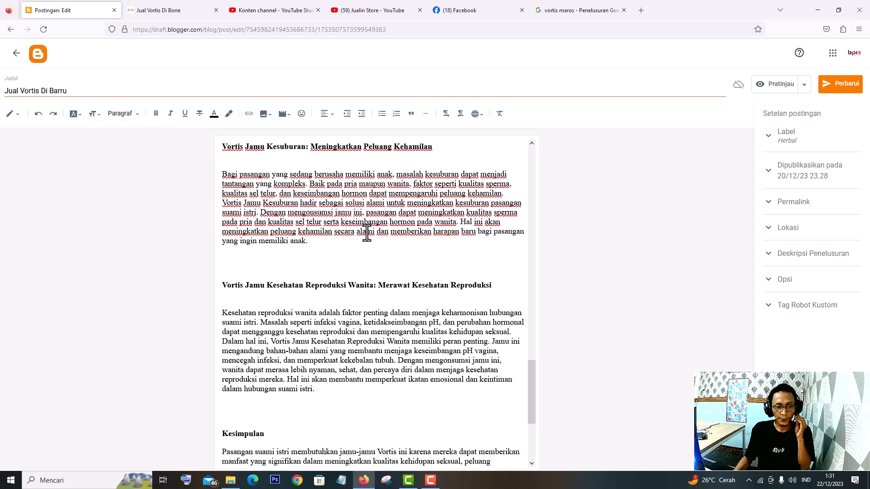
# Return to the start of the article and highlight the keyword phrase "Jual Vortis Barru" in the opening paragraph.
pyautogui.scroll(9, 372, 233)
pyautogui.scroll(15, 383, 233)
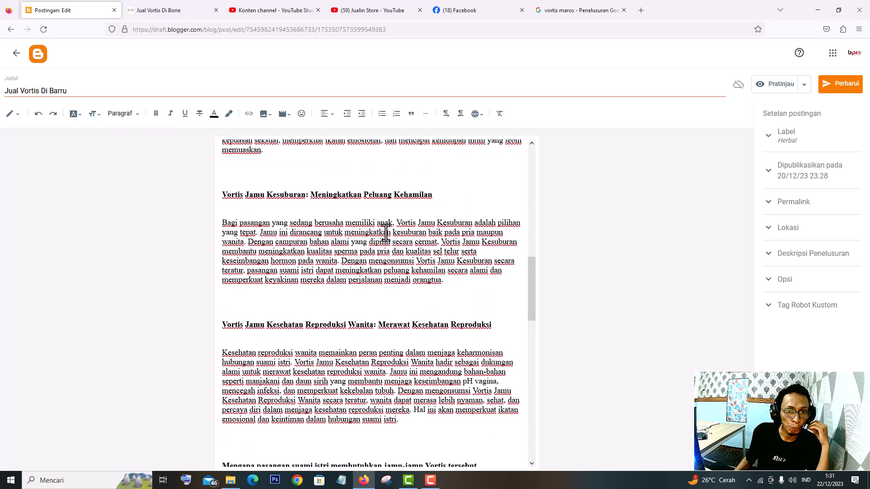
pyautogui.scroll(7, 391, 244)
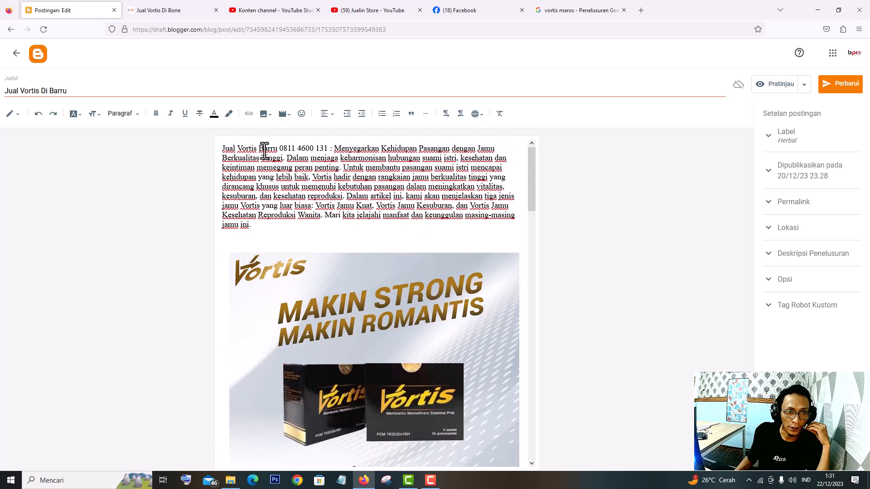
pyautogui.moveTo(279, 149); pyautogui.dragTo(220, 151)
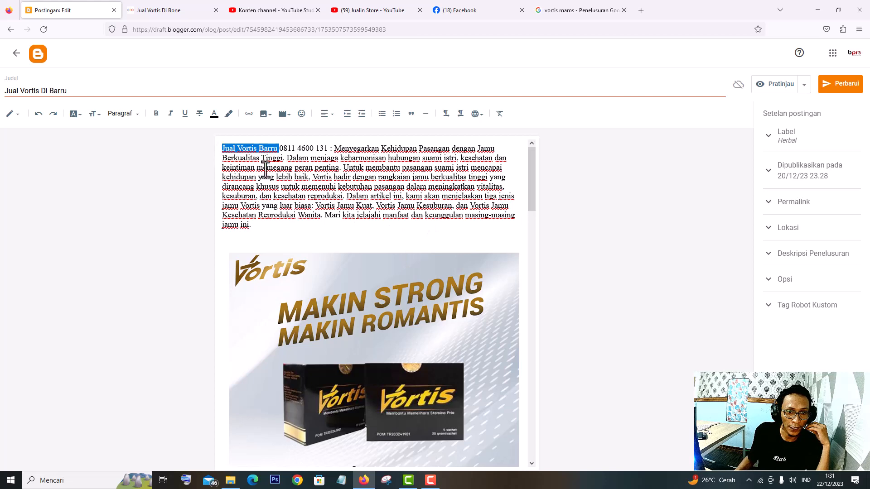
# Examine the alternative text and title text of the Vortis Barru image in its settings, and close them without changes.
pyautogui.scroll(-4, 395, 194)
pyautogui.click(395, 233)
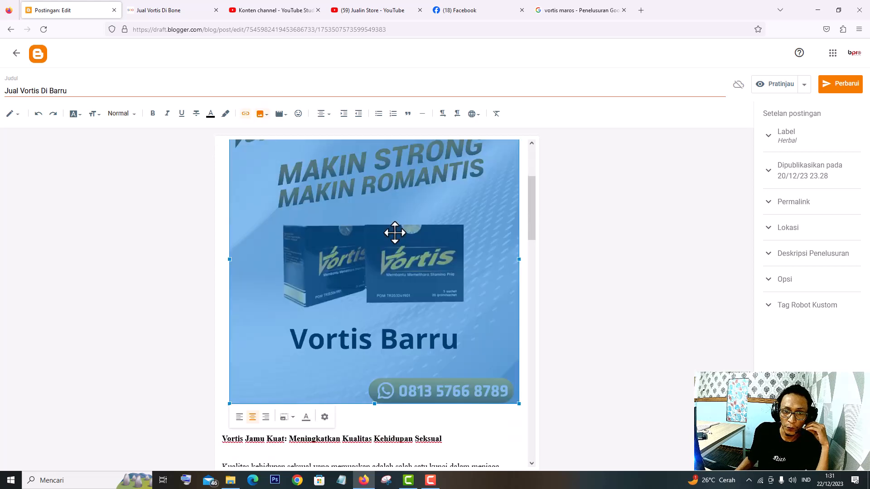
pyautogui.scroll(-3, 448, 256)
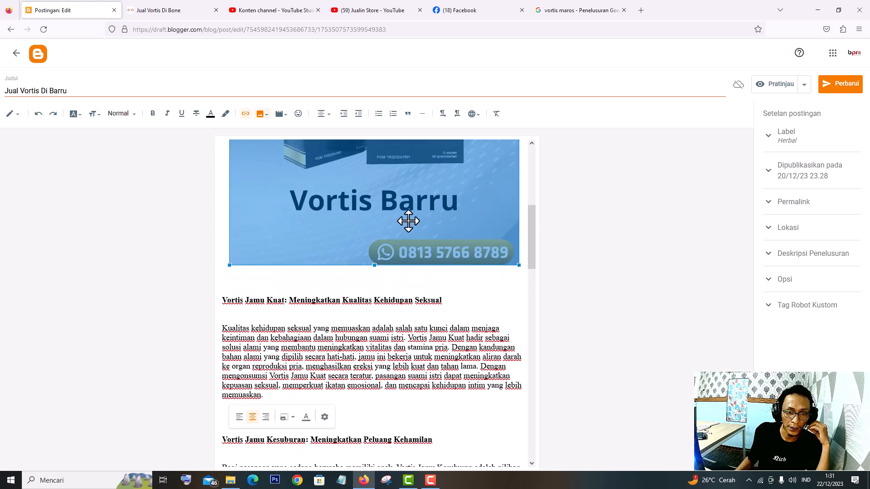
pyautogui.click(325, 416)
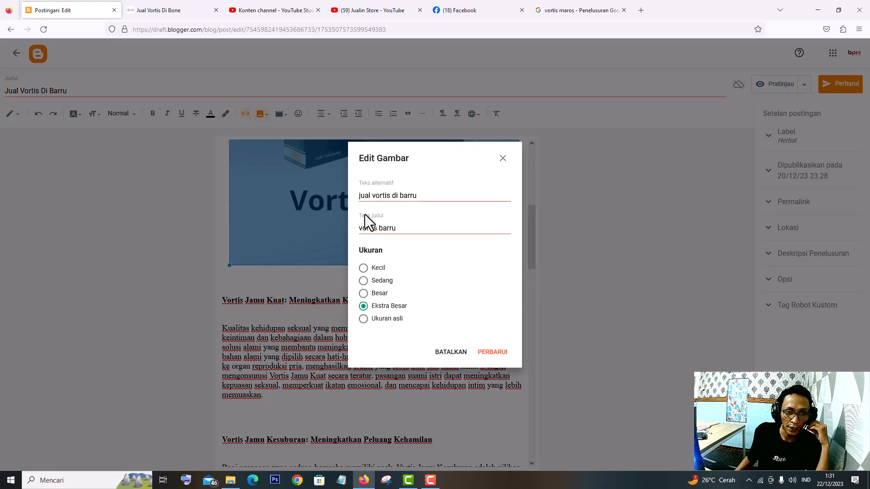
pyautogui.doubleClick(376, 228)
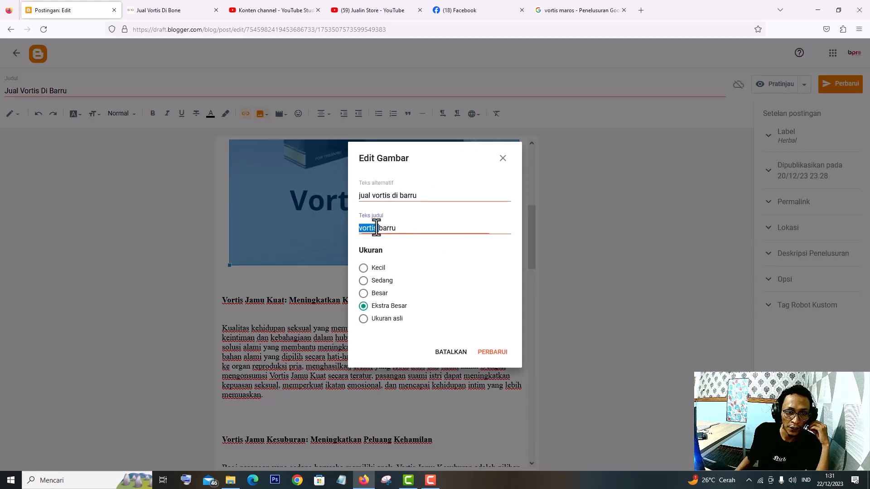
pyautogui.click(424, 227)
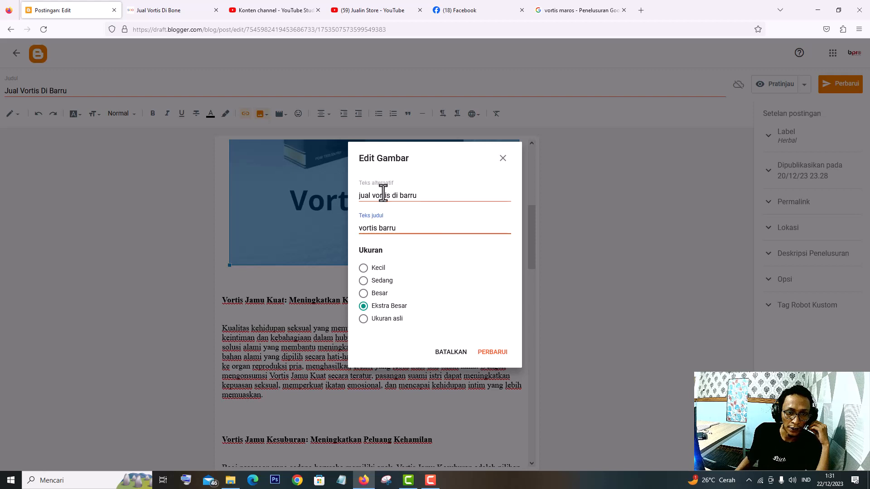
pyautogui.click(438, 196)
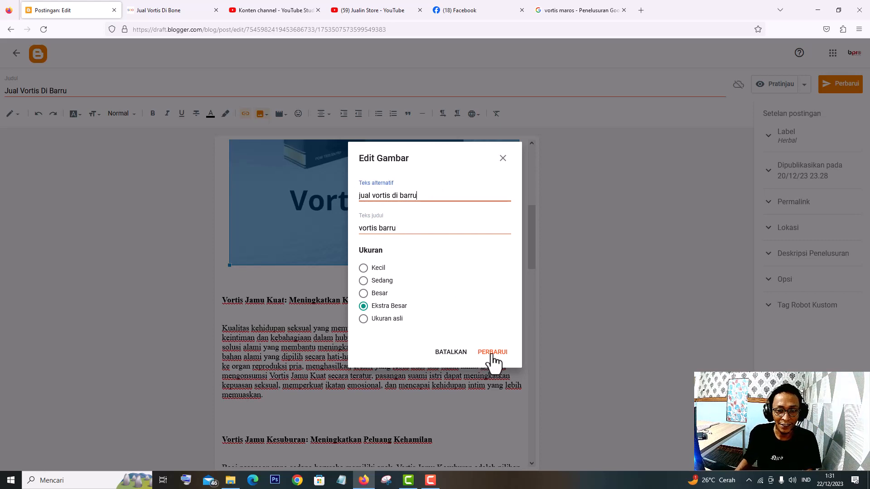
pyautogui.click(442, 352)
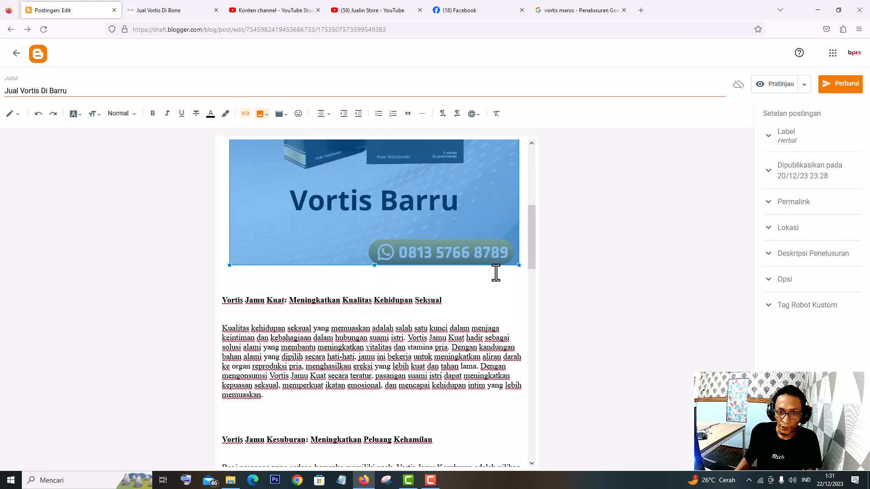
# Review the article from its opening paragraph down to the restyled section headings.
pyautogui.scroll(5, 498, 295)
pyautogui.click(445, 209)
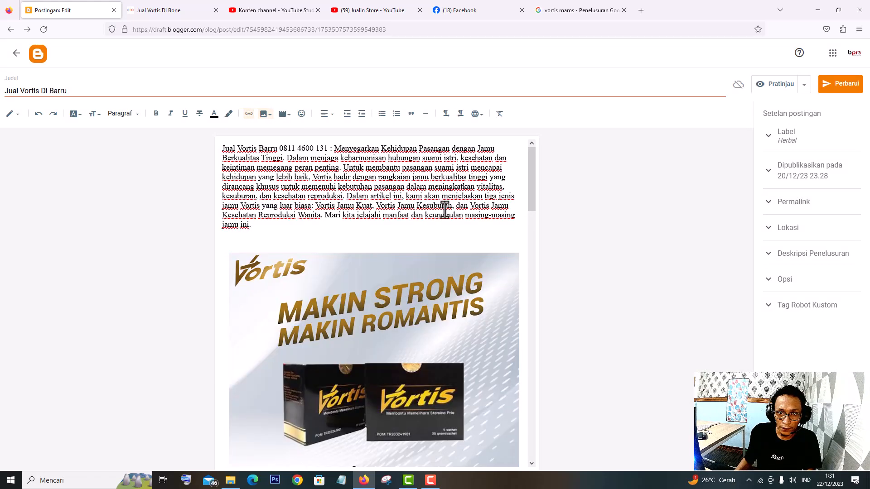
pyautogui.scroll(-15, 470, 195)
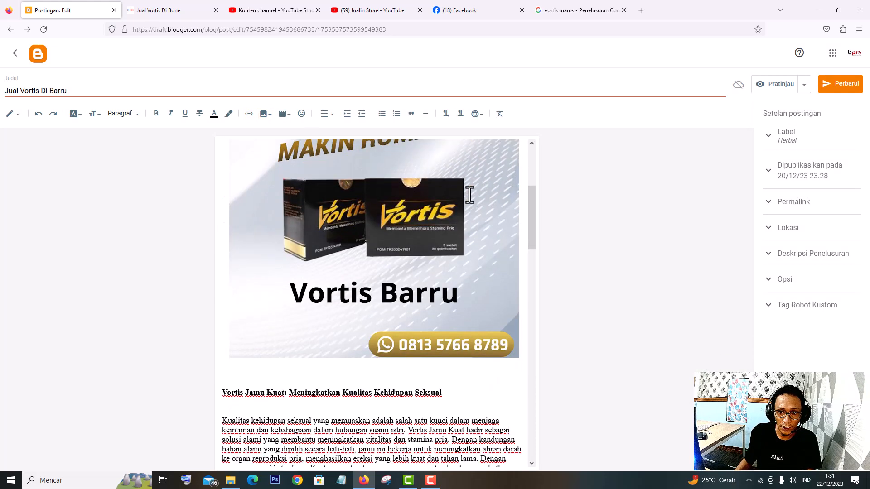
pyautogui.scroll(-10, 471, 197)
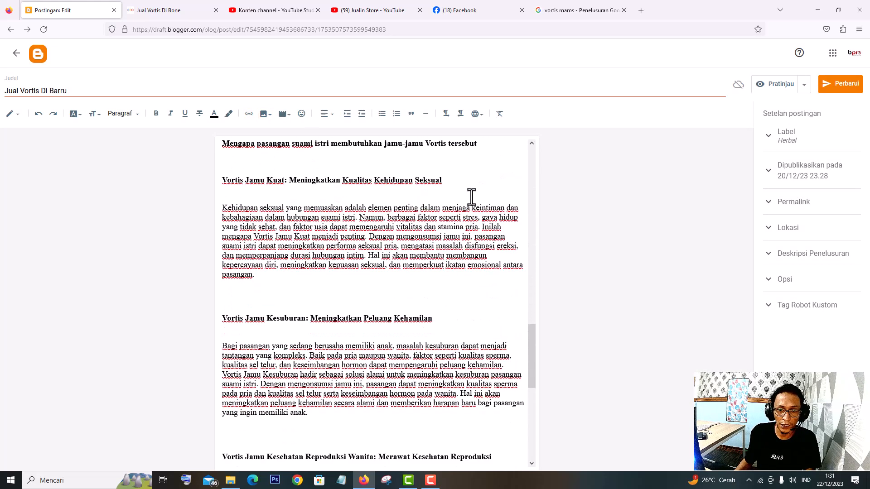